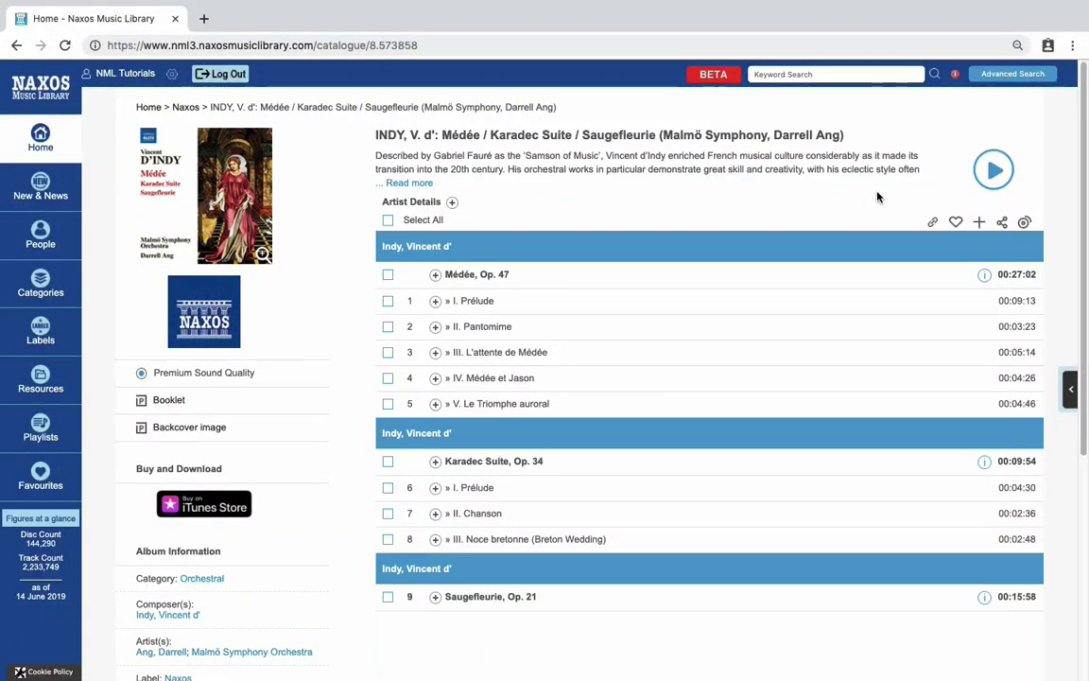
# - Play the whole Indy Médée album so it fills the queue, starting with I. Prélude
pyautogui.click(994, 175)
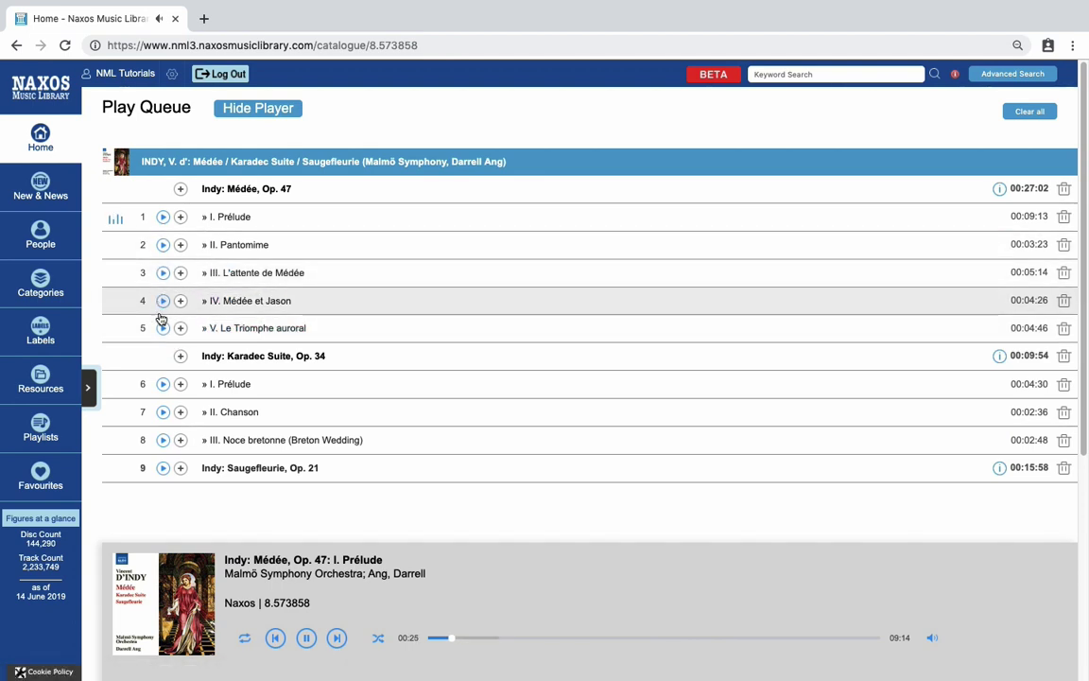
# - Play track 4, IV. Médée et Jason, from the queue, then return to track 1, I. Prélude
pyautogui.click(162, 302)
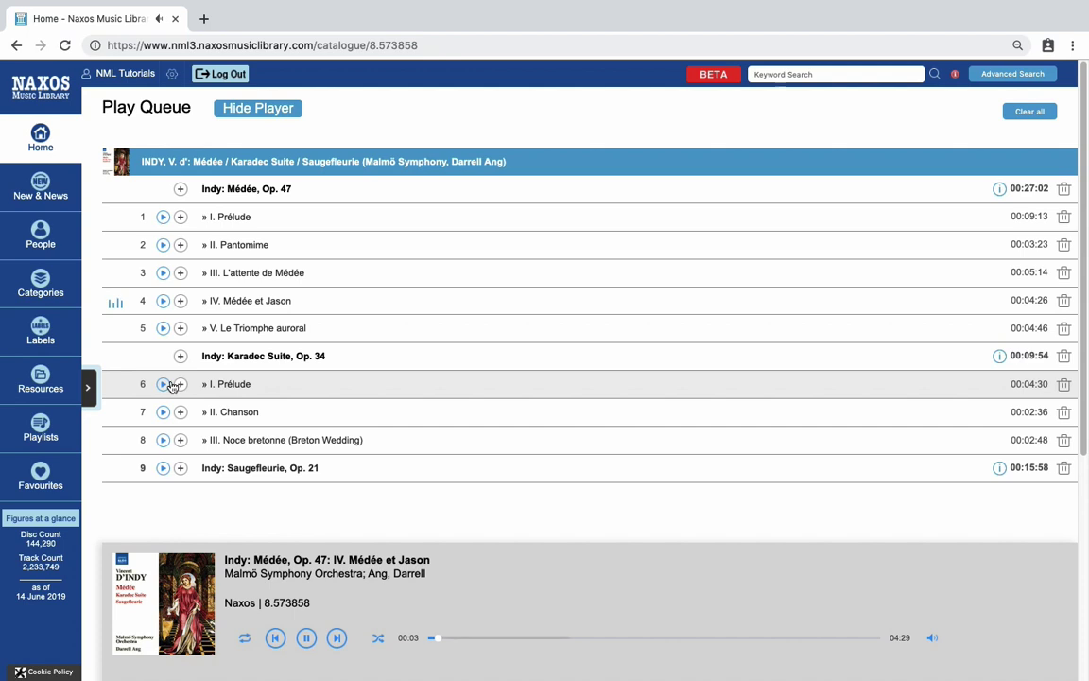
pyautogui.click(163, 217)
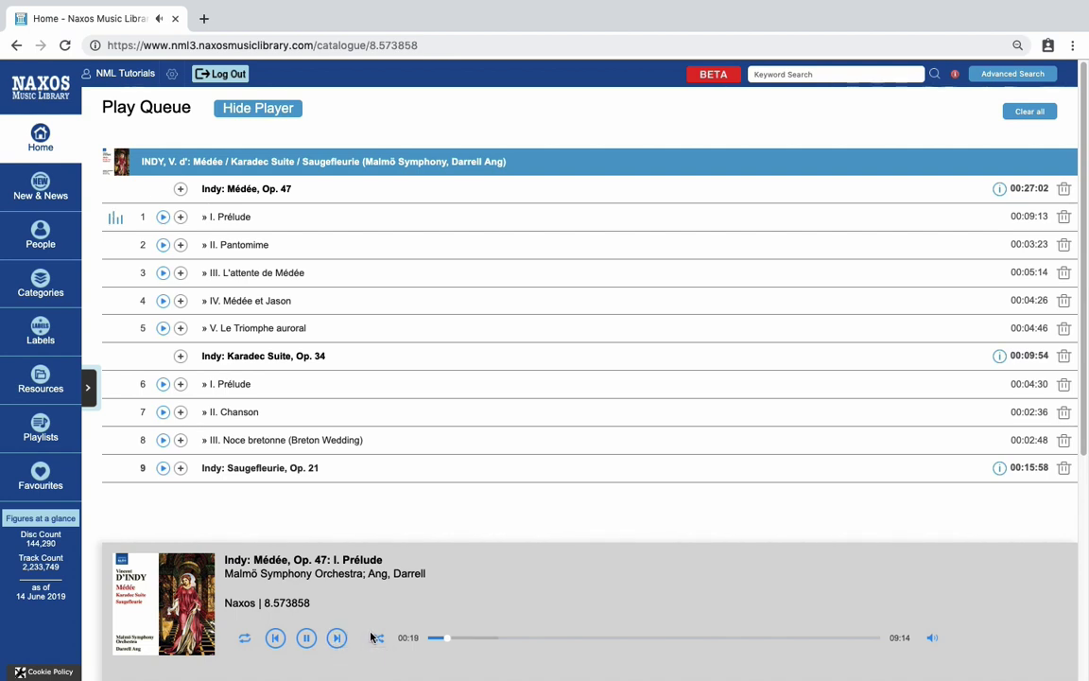
# - Toggle shuffle, then lower the volume slider from 70% to about 62%
pyautogui.click(376, 639)
pyautogui.moveTo(932, 638)
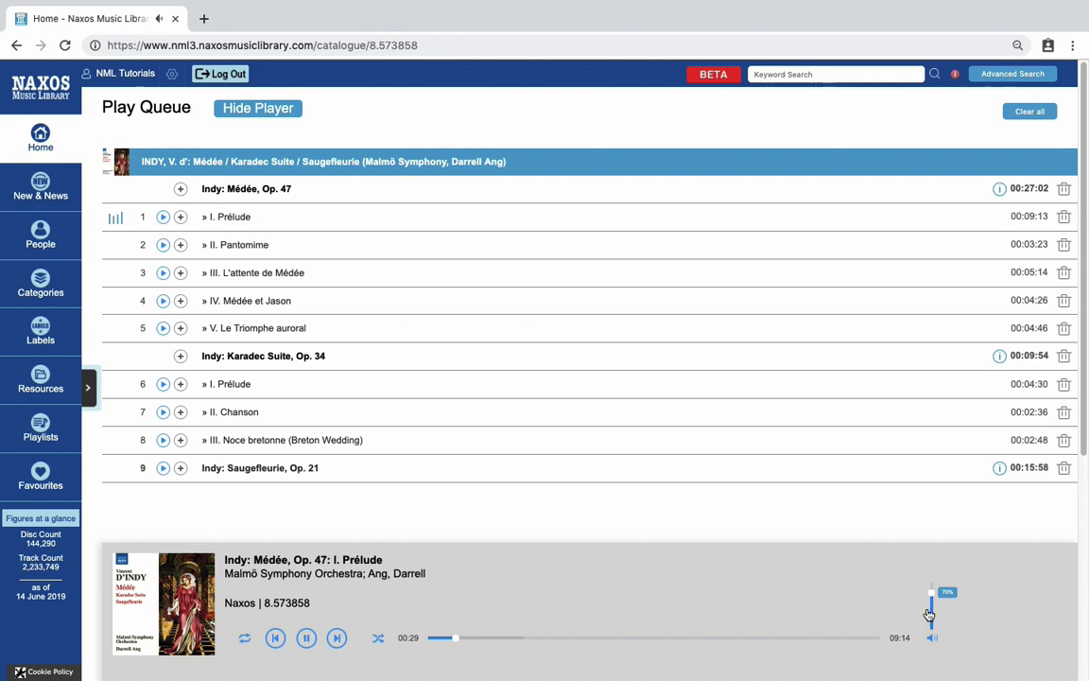
pyautogui.moveTo(936, 596); pyautogui.dragTo(935, 606)
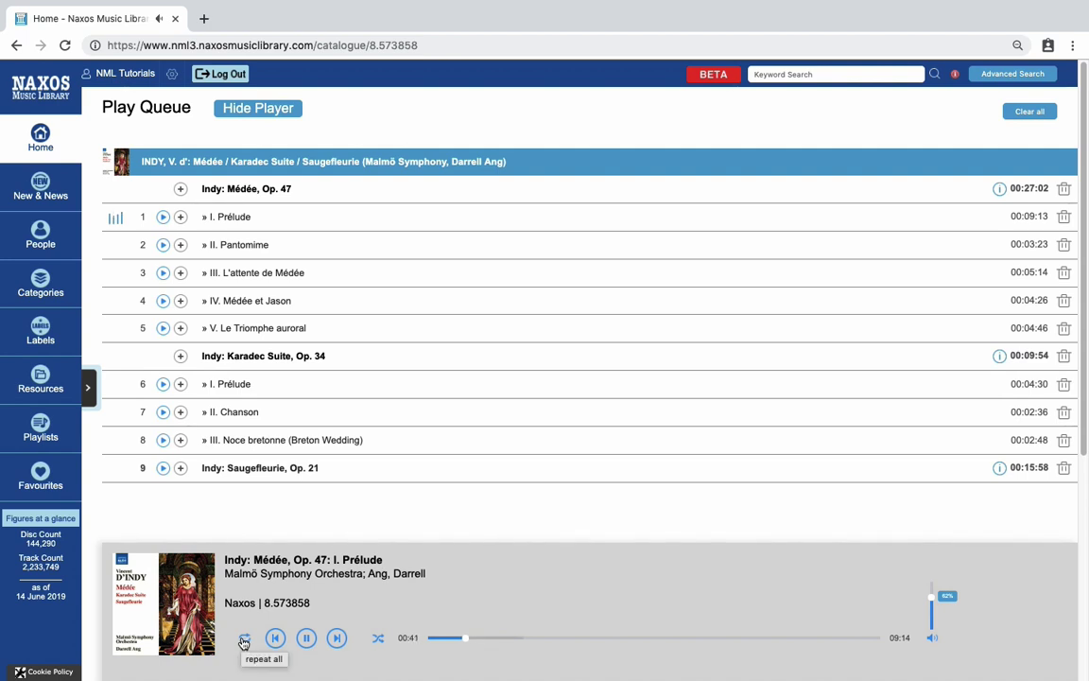
# - Change the repeat mode from 'repeat all' with the player bar's repeat button
pyautogui.click(244, 641)
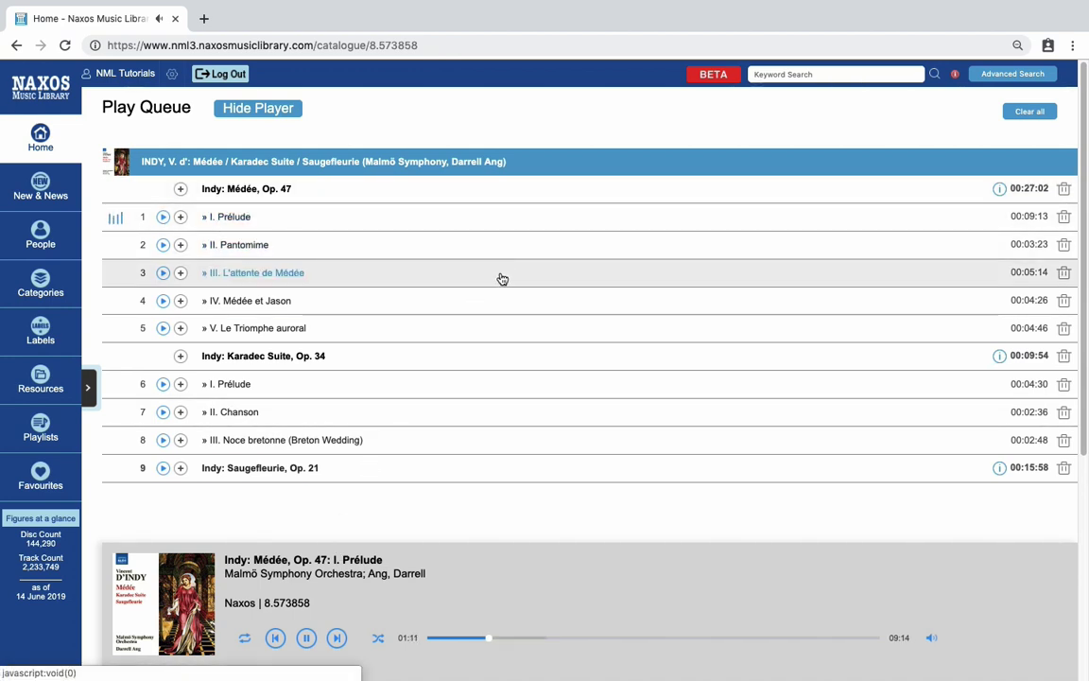
# - Restart I. Prélude, pause and resume it, then skip to II. Pantomime
pyautogui.click(277, 639)
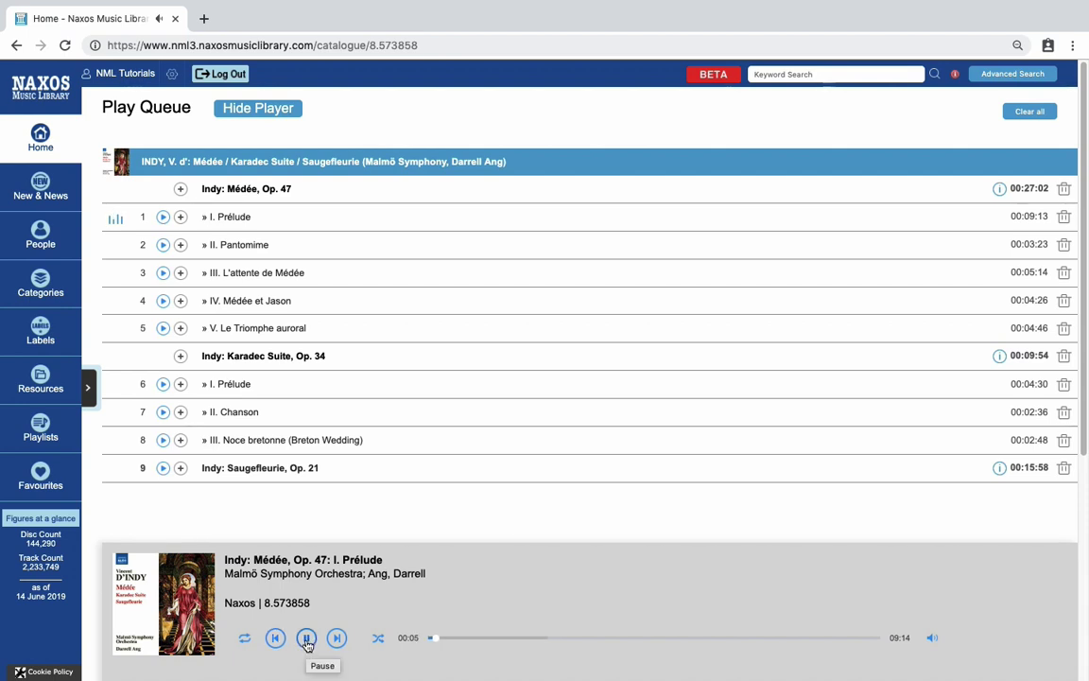
pyautogui.click(307, 645)
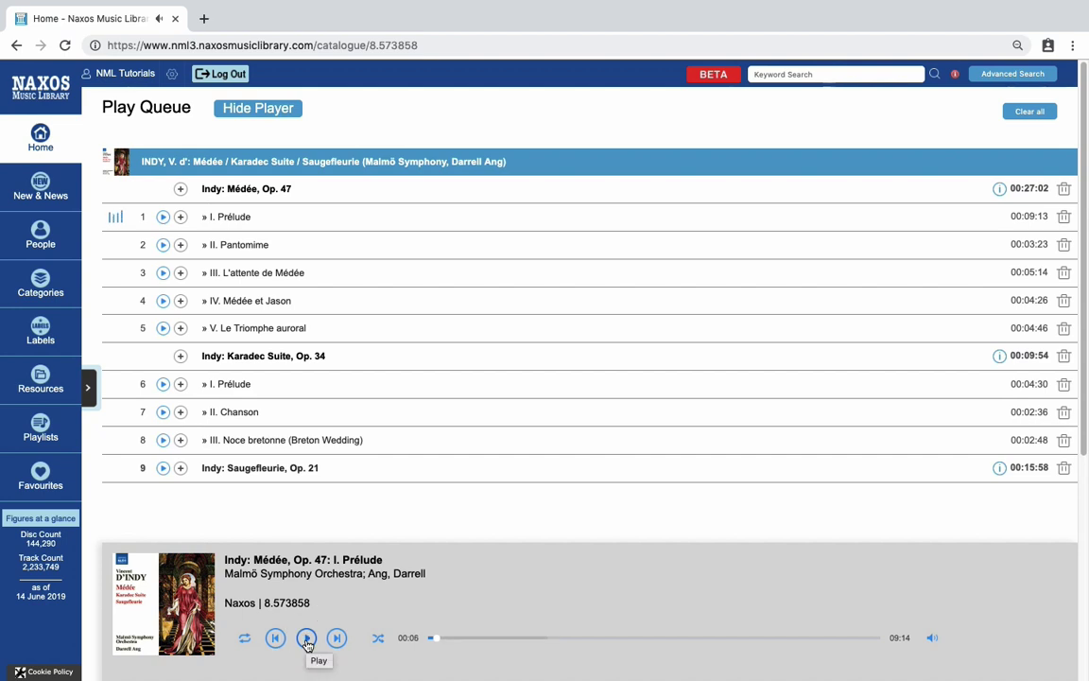
pyautogui.click(307, 643)
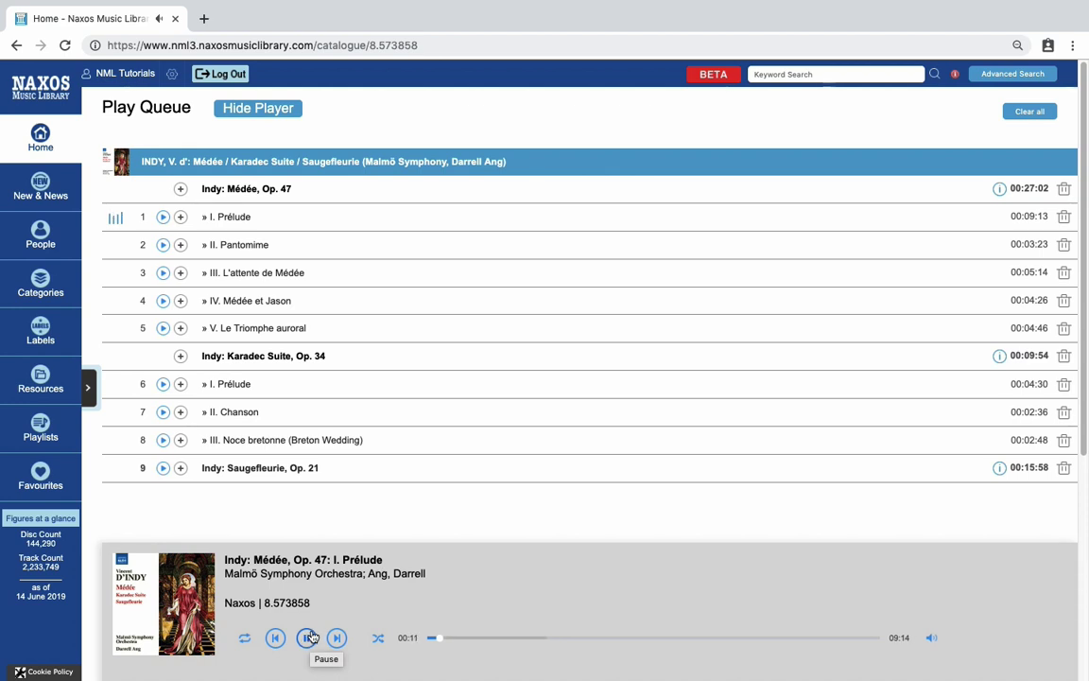
pyautogui.click(337, 640)
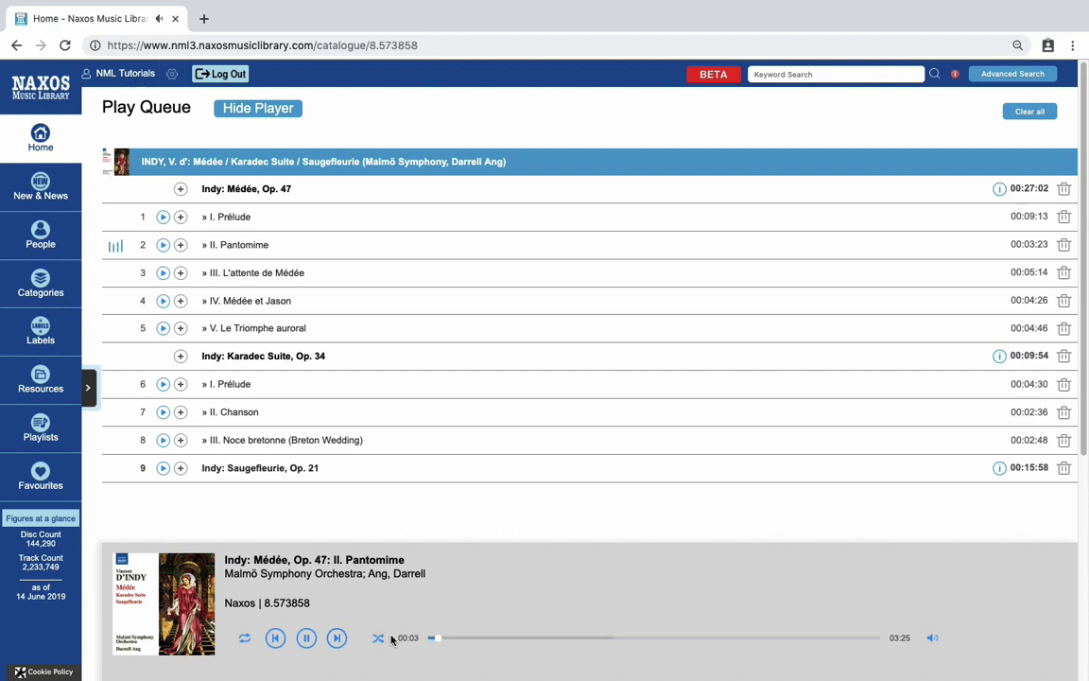
# - Turn shuffle on and skip four times until track 9, Saugefleurie, Op. 21, plays
pyautogui.click(379, 641)
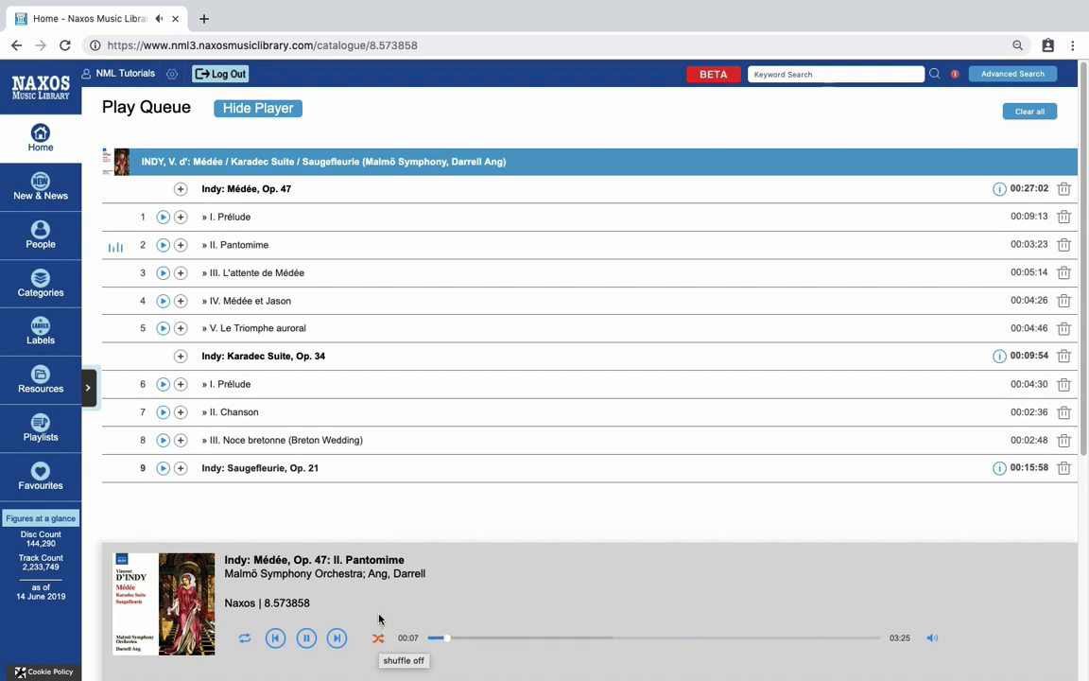
pyautogui.click(339, 640)
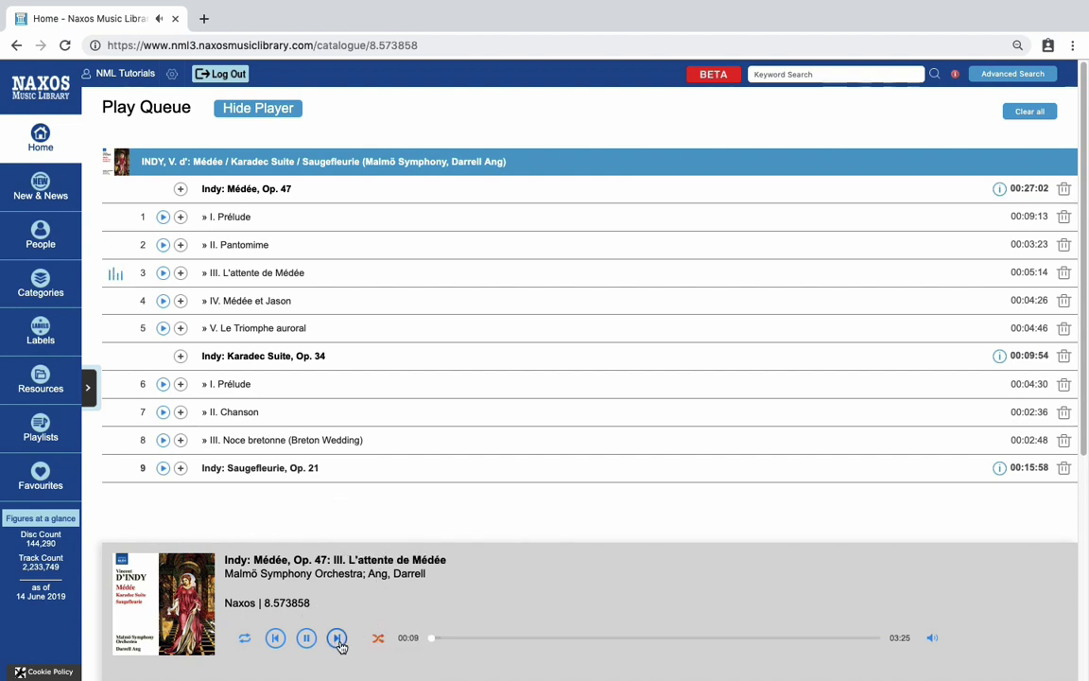
pyautogui.click(338, 640)
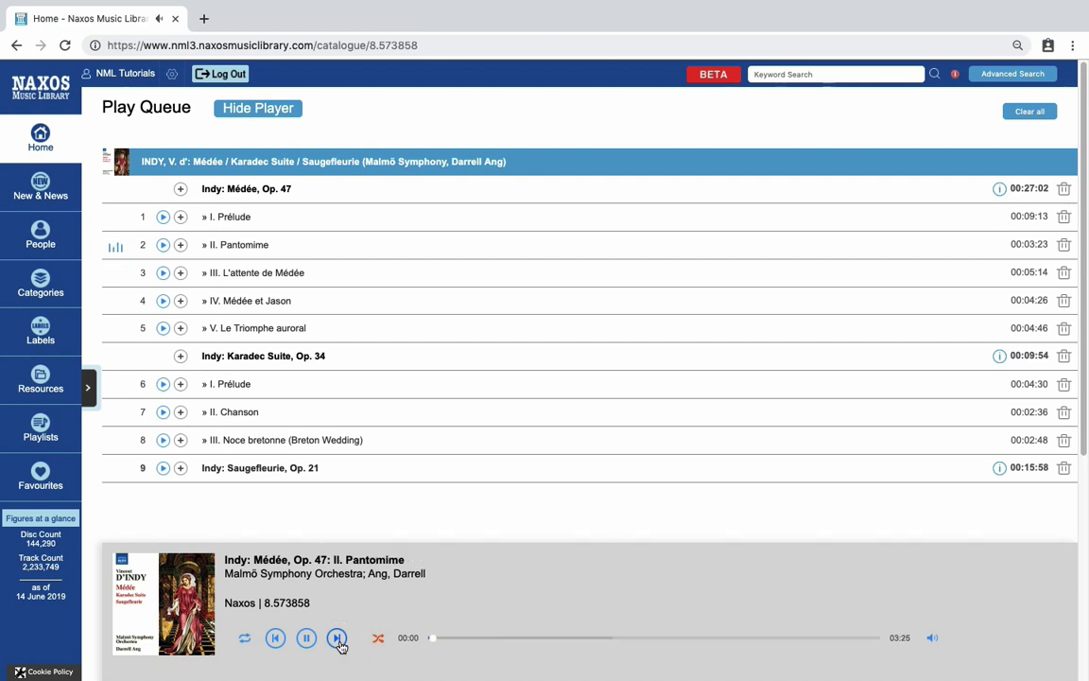
pyautogui.click(339, 641)
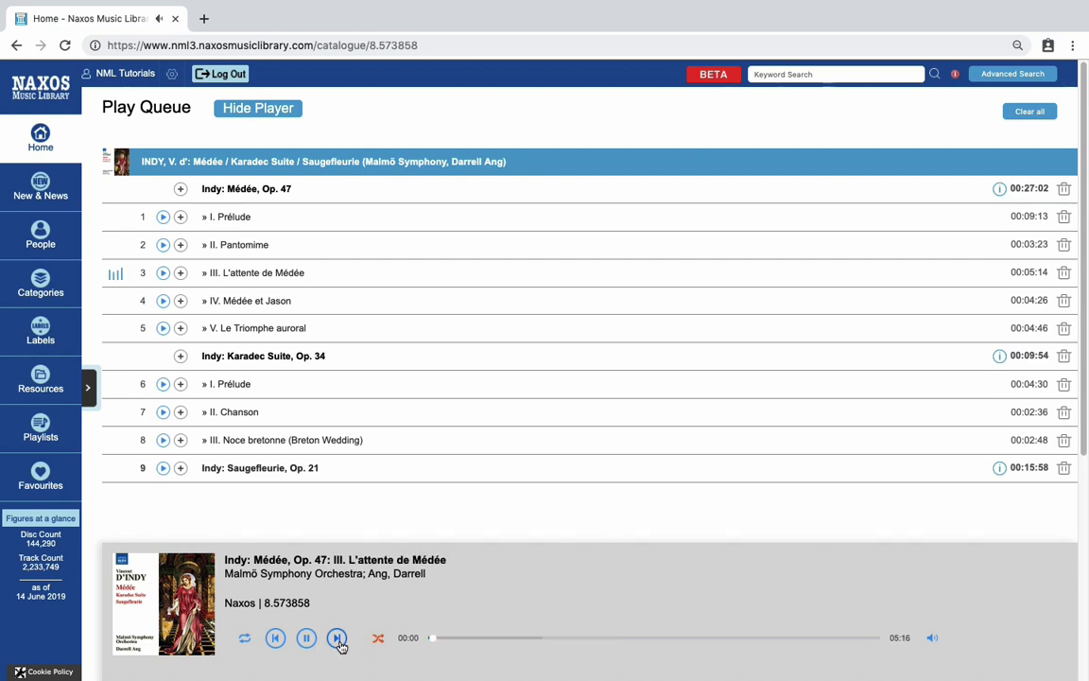
pyautogui.click(338, 640)
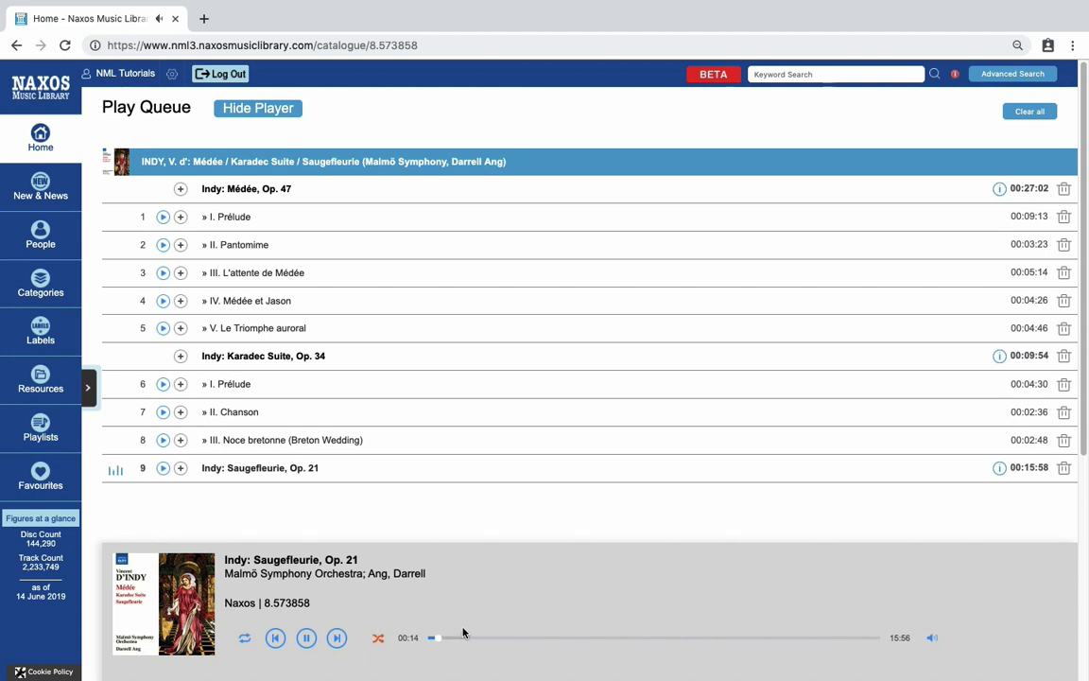
# - Seek Saugefleurie ahead to about 1:35, then back to about 1:07 and just under one minute
pyautogui.moveTo(444, 637); pyautogui.dragTo(545, 642)
pyautogui.click(462, 643)
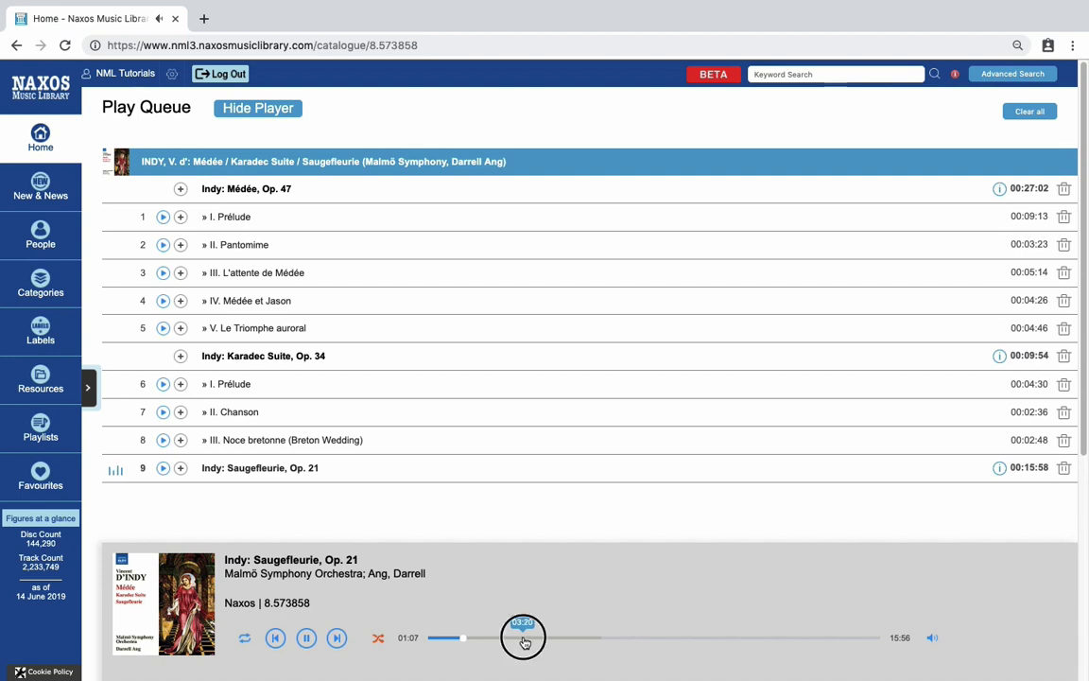
pyautogui.moveTo(524, 643); pyautogui.dragTo(450, 643)
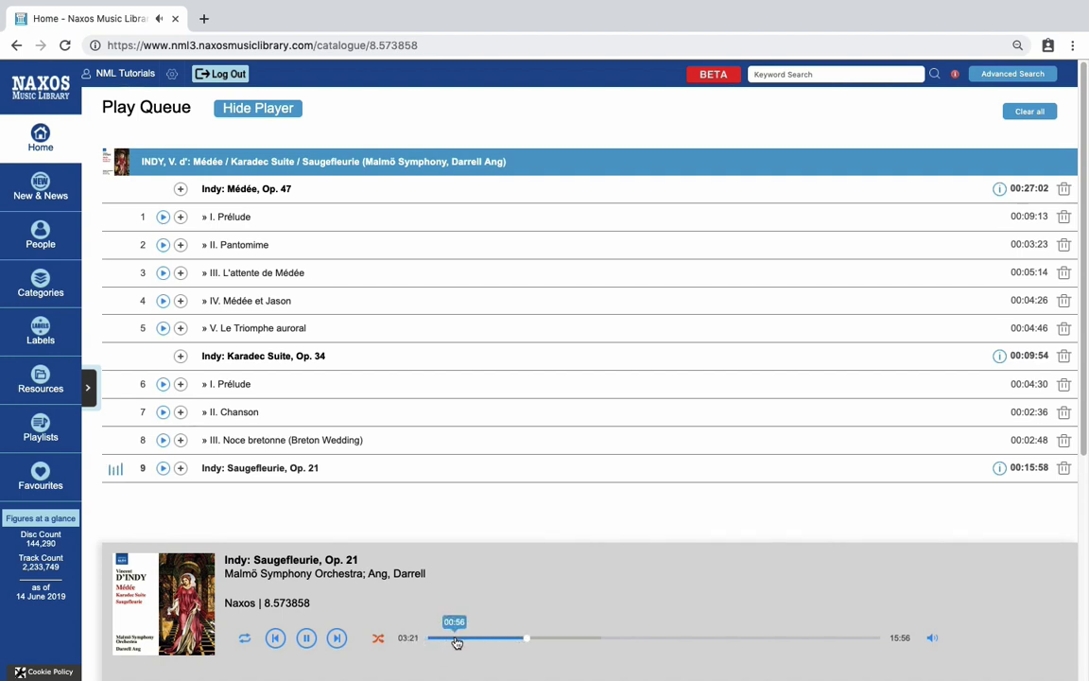